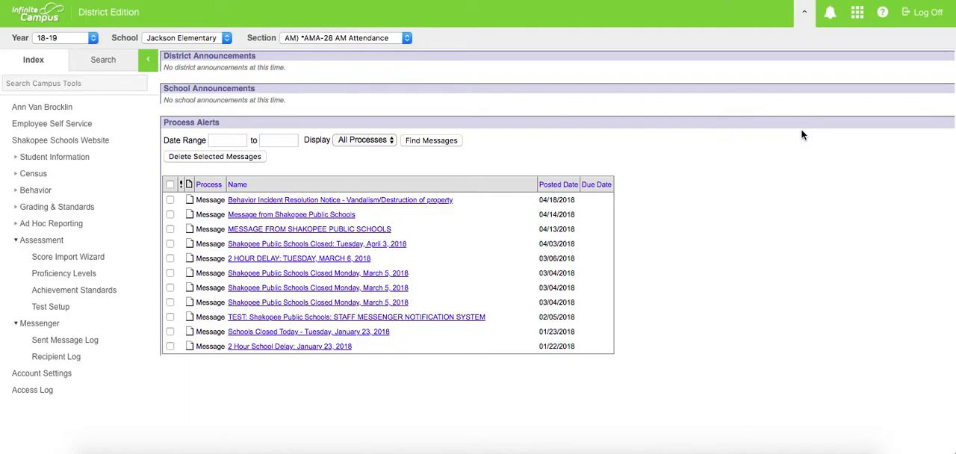
Switch from the Instruction application back to Campus Tools.
click(857, 21)
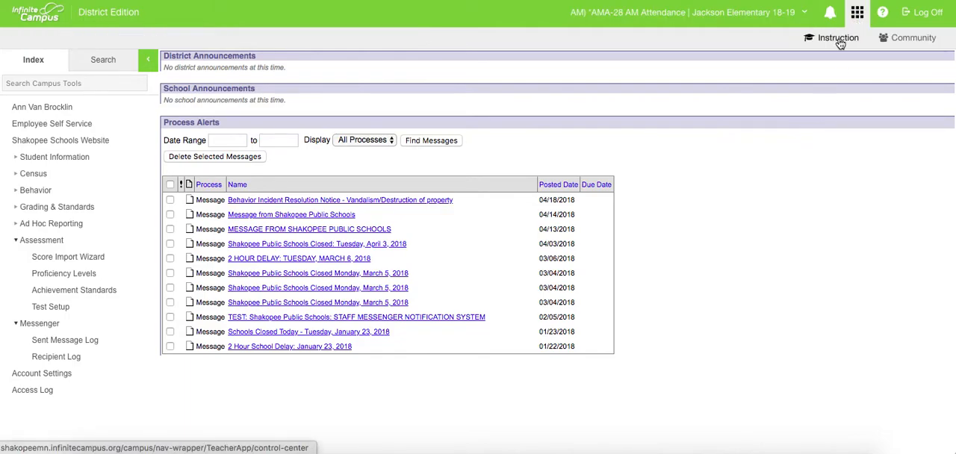
click(838, 41)
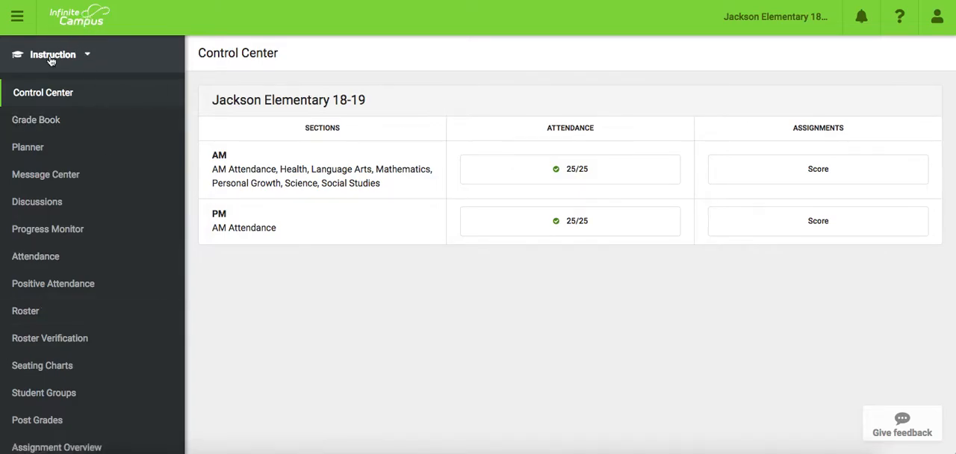
click(86, 55)
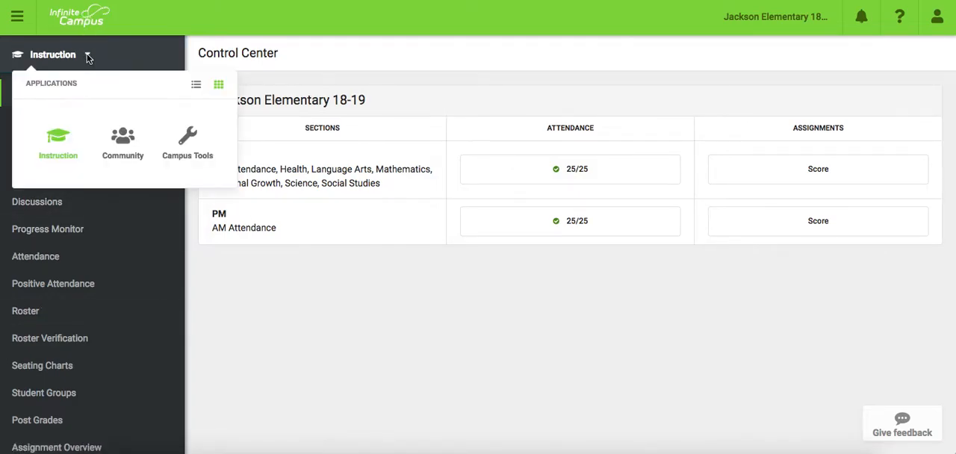
click(186, 143)
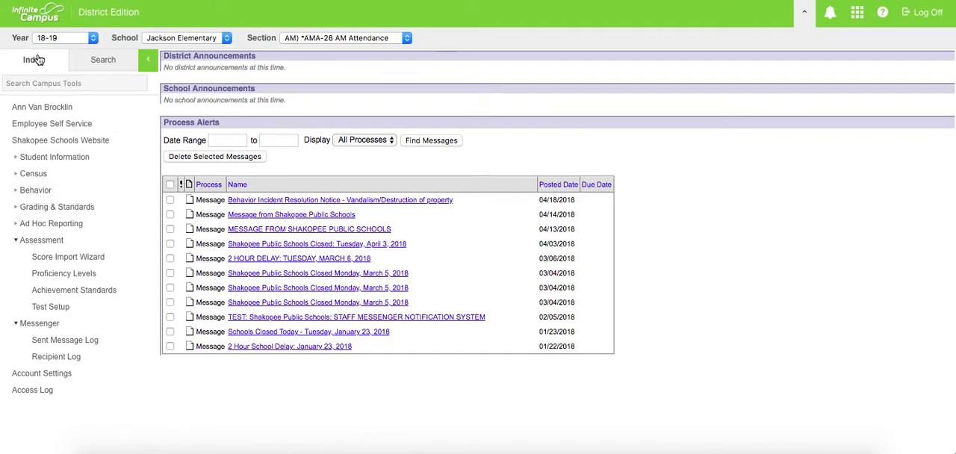
Navigate Grading & Standards > Reports to the Report Card batch report form.
click(26, 212)
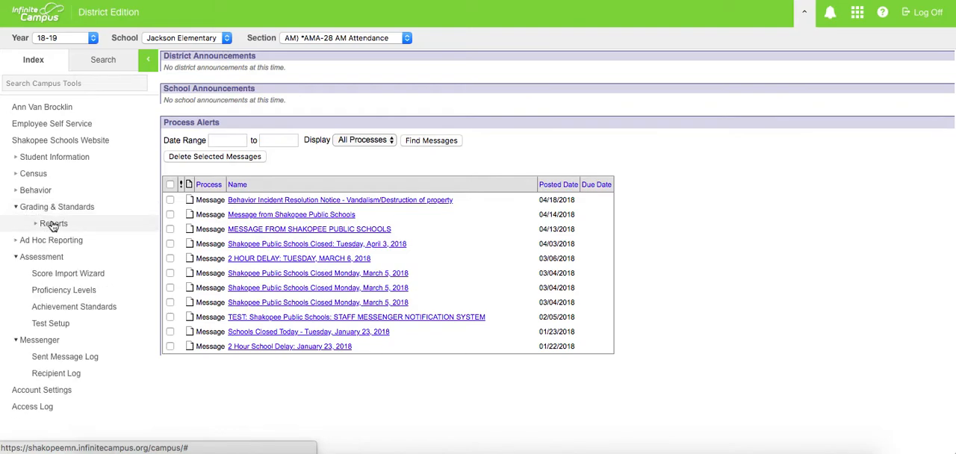
click(53, 225)
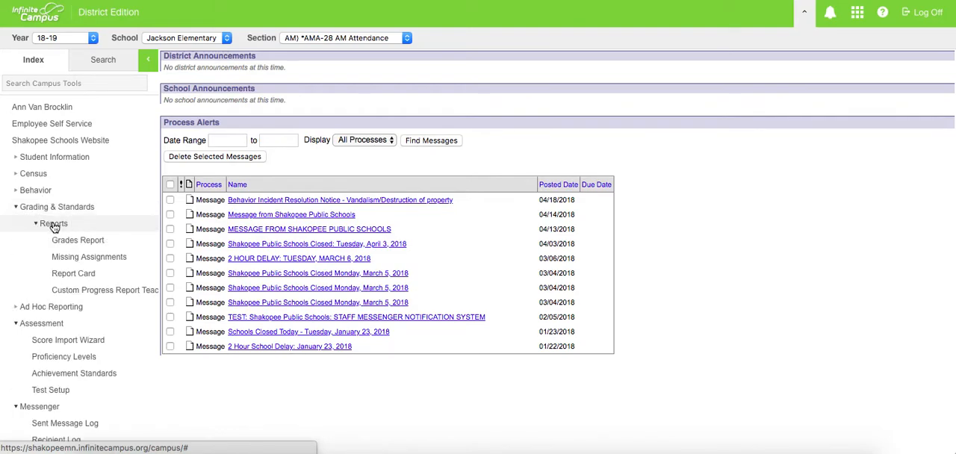
click(80, 276)
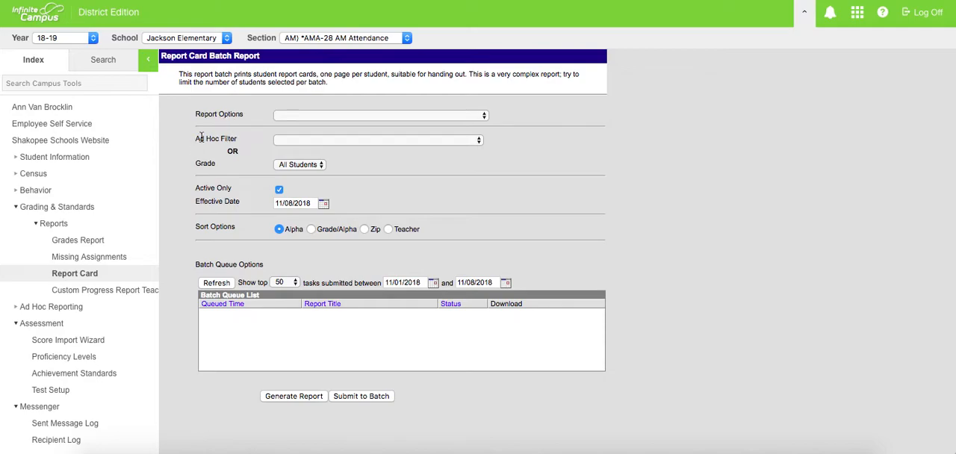
Choose the 2ND AND 3RD GRADE REPORT CARDS QTR 1 LANDSCAPE report option.
click(283, 114)
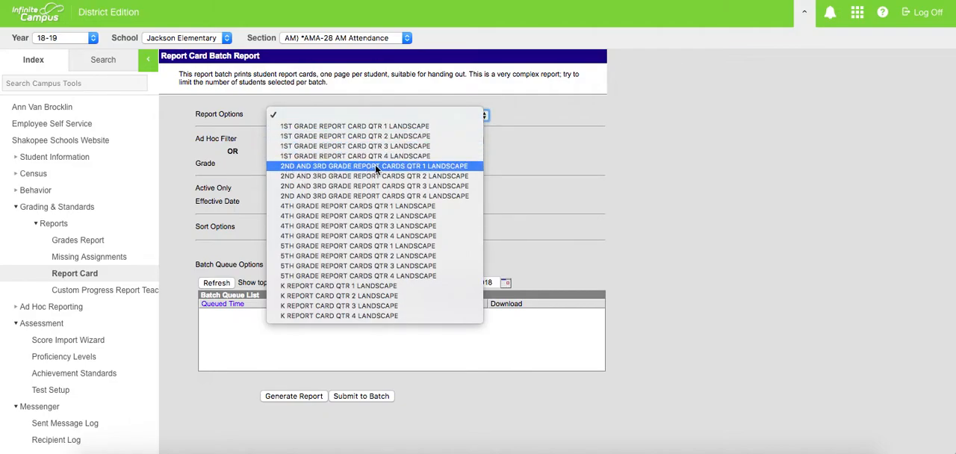
click(352, 168)
click(327, 117)
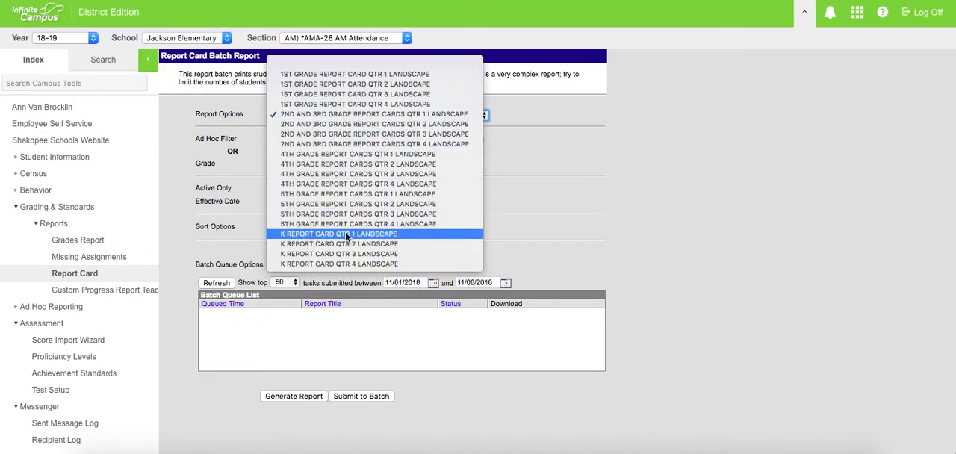
click(303, 115)
Choose the Teacher:Student ID, Last & First Name ad hoc filter.
click(297, 141)
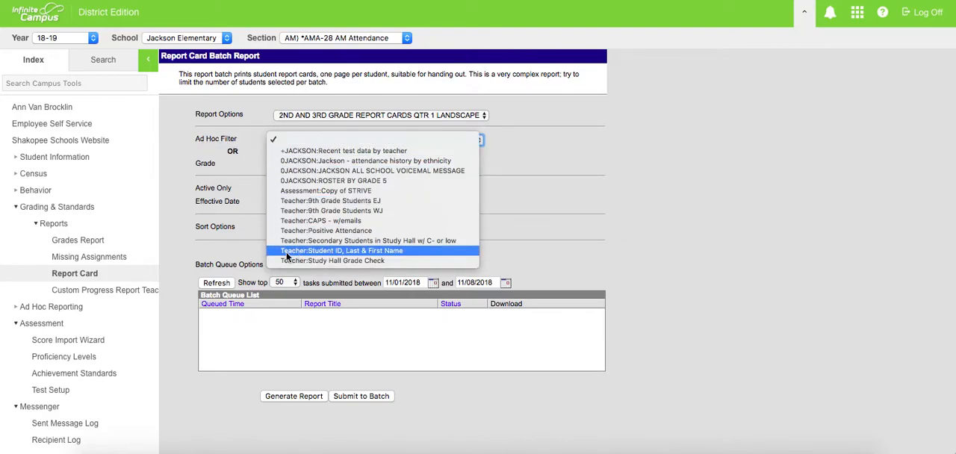
click(375, 254)
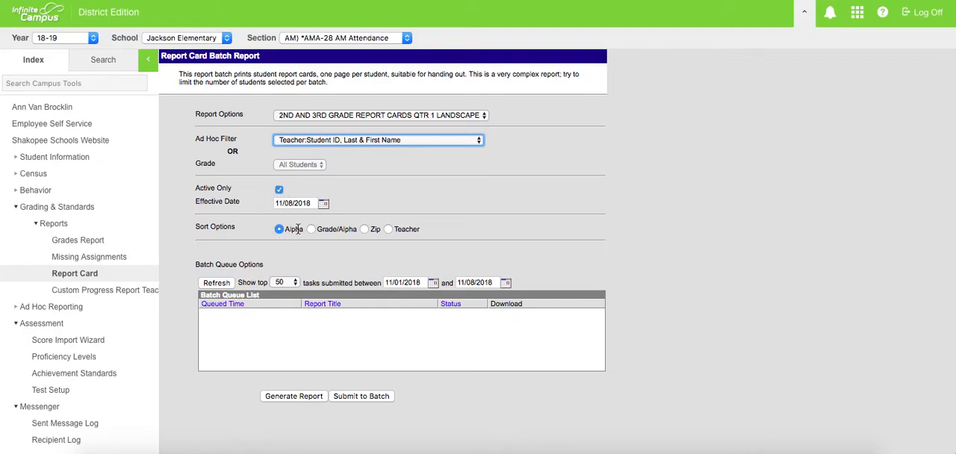
Generate the Grade 03 report card PDF and clear the text selection on the student name.
click(294, 396)
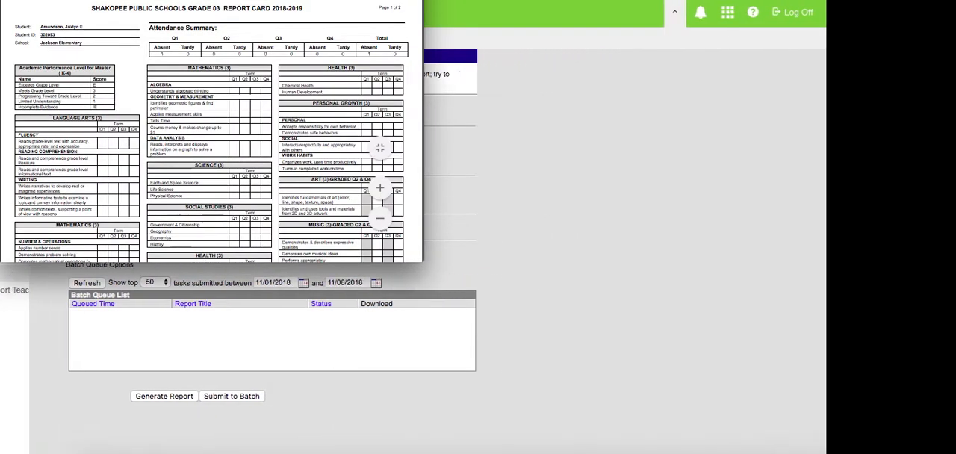
ctrl+scroll(338, 199, up, 1)
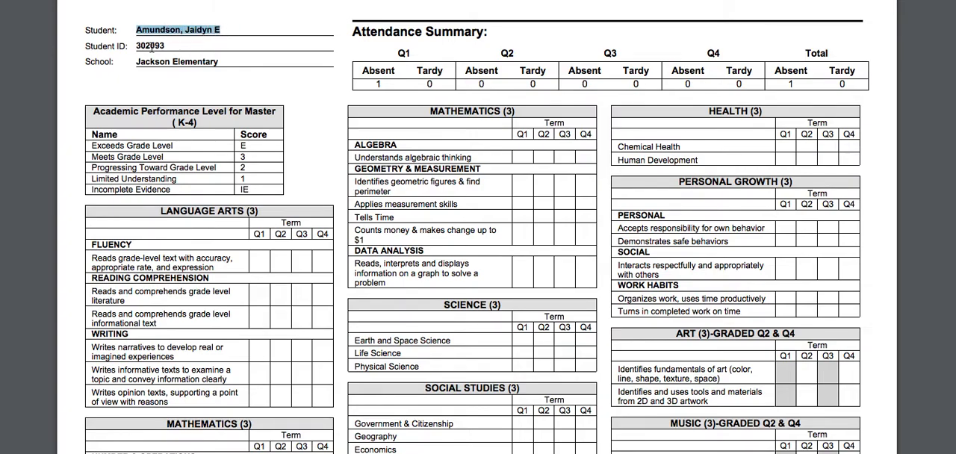
scroll(150, 45, down, 1)
scroll(150, 45, up, 1)
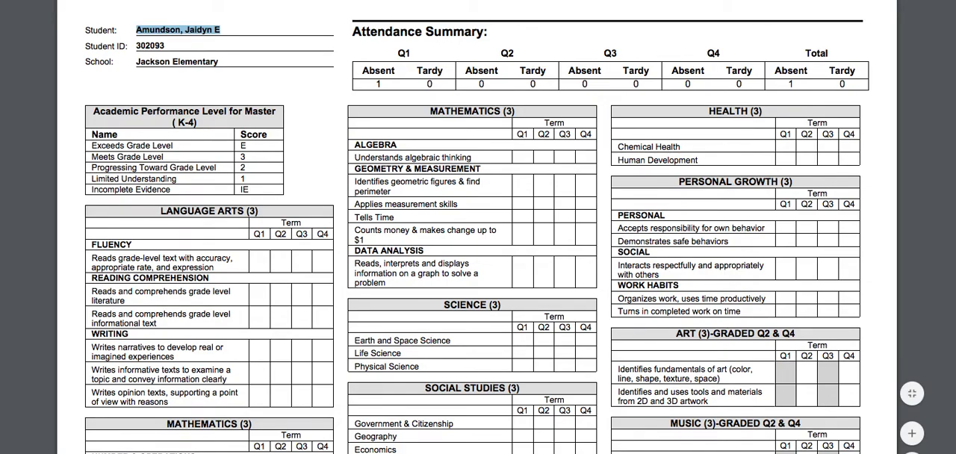
click(810, 2)
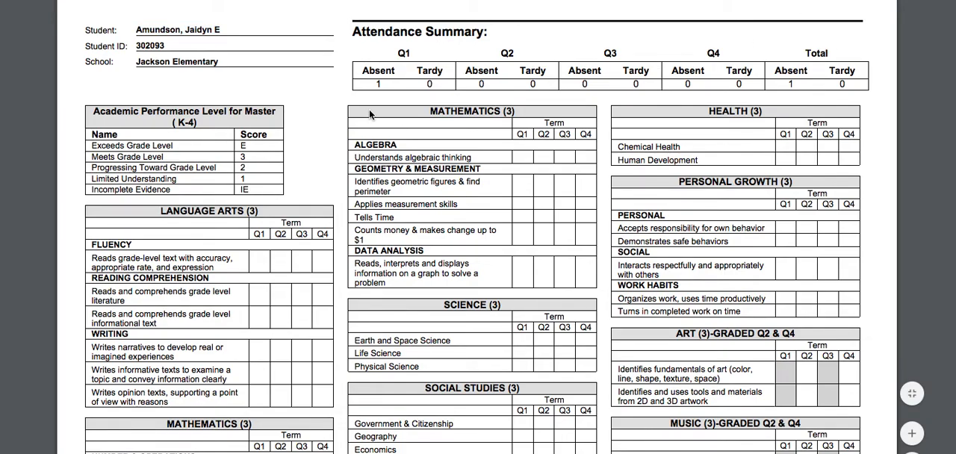
scroll(369, 109, down, 2)
scroll(369, 109, down, 10)
key(super+p)
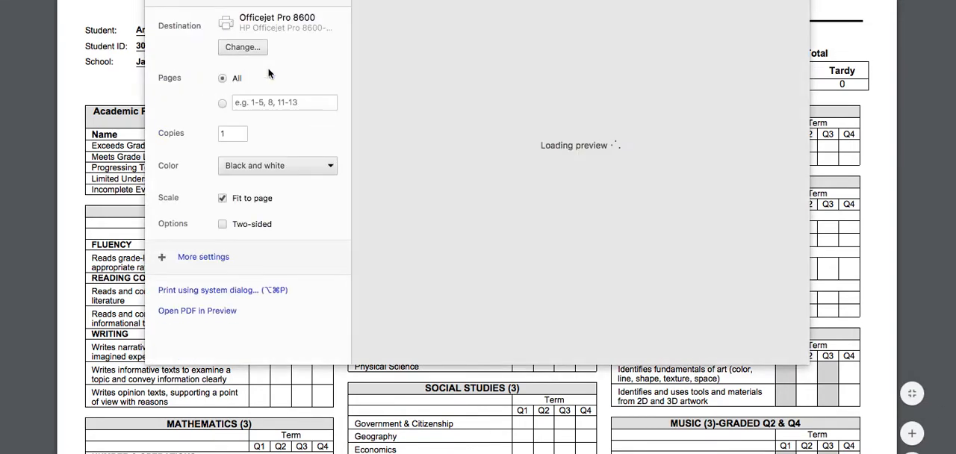